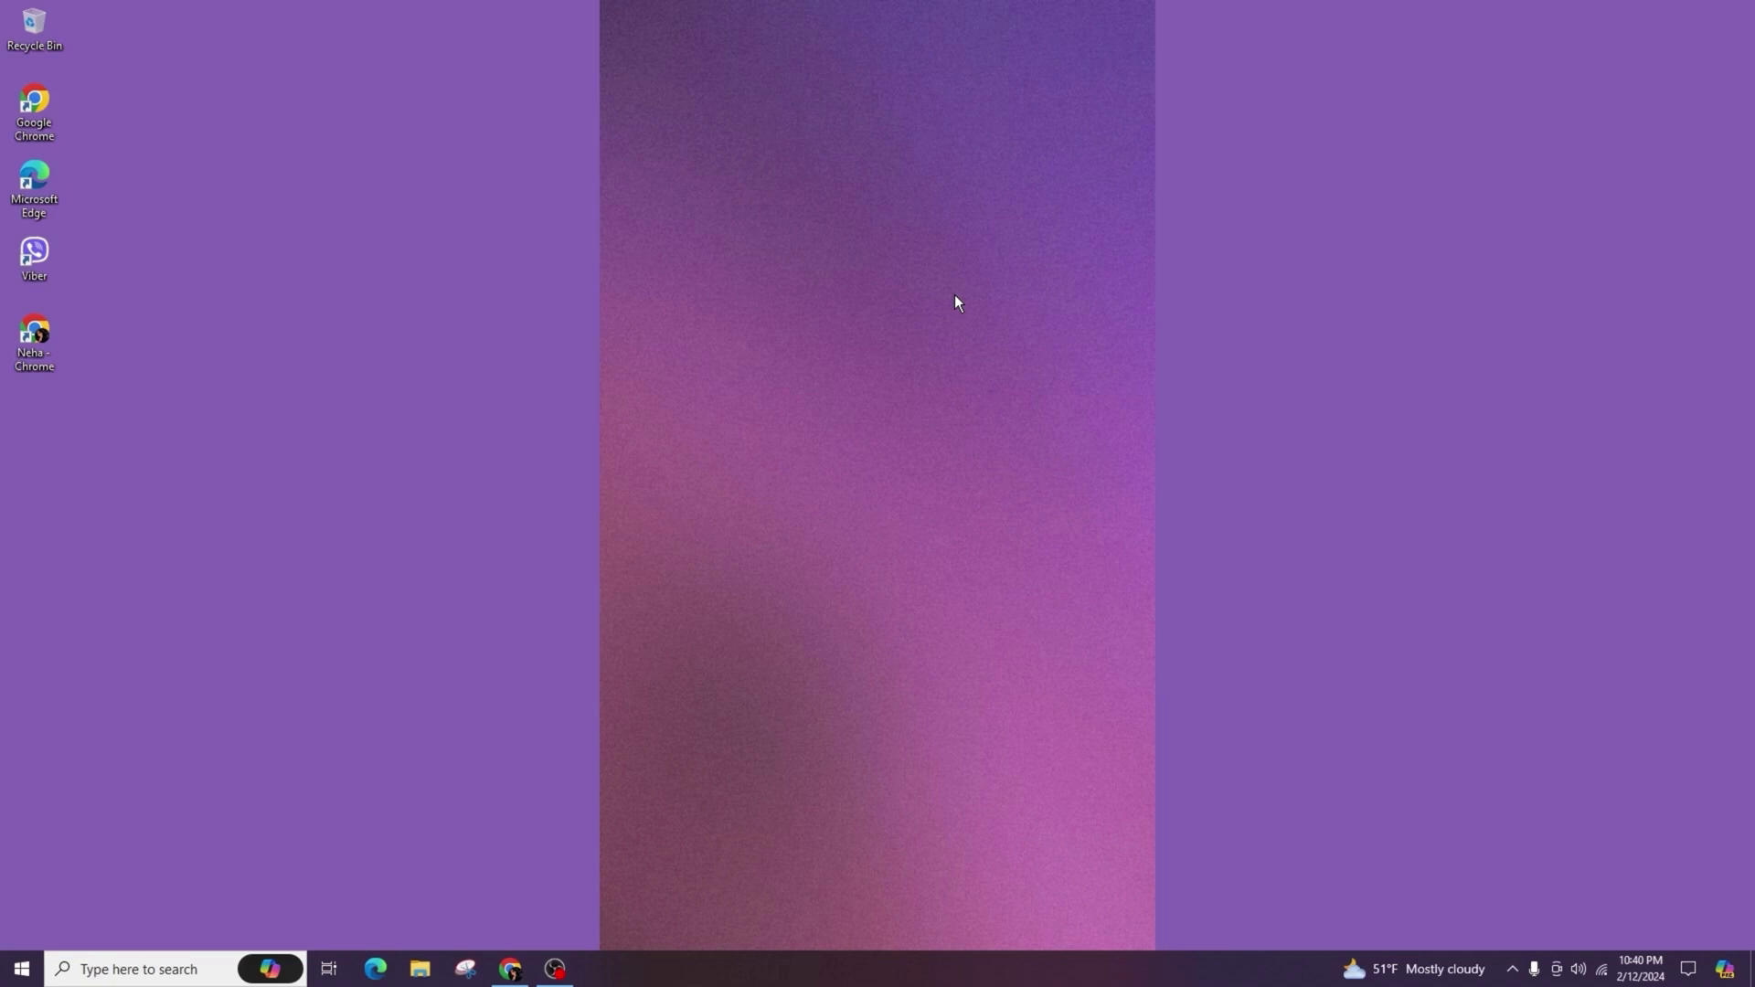
- Search 'cmd', open Command Prompt and run msdt.exe -id DeviceDiagnostic
{"action": "left_click", "coordinate": [165, 970]}
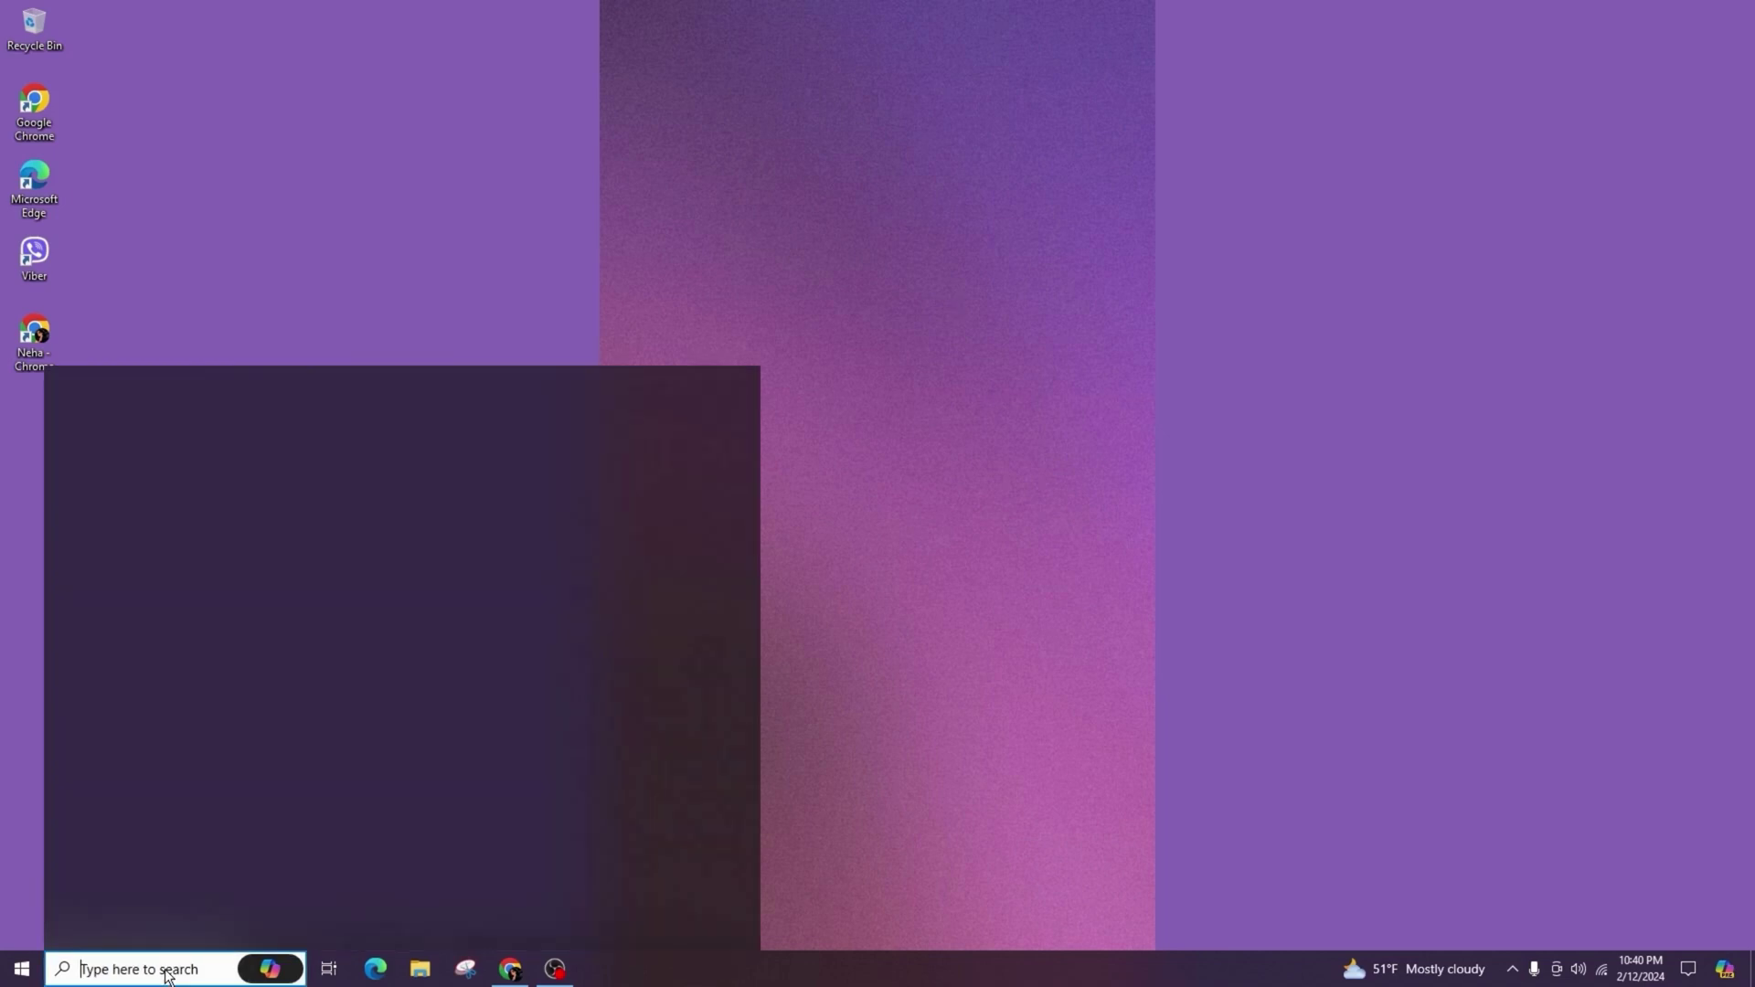
{"action": "type", "text": "cmd"}
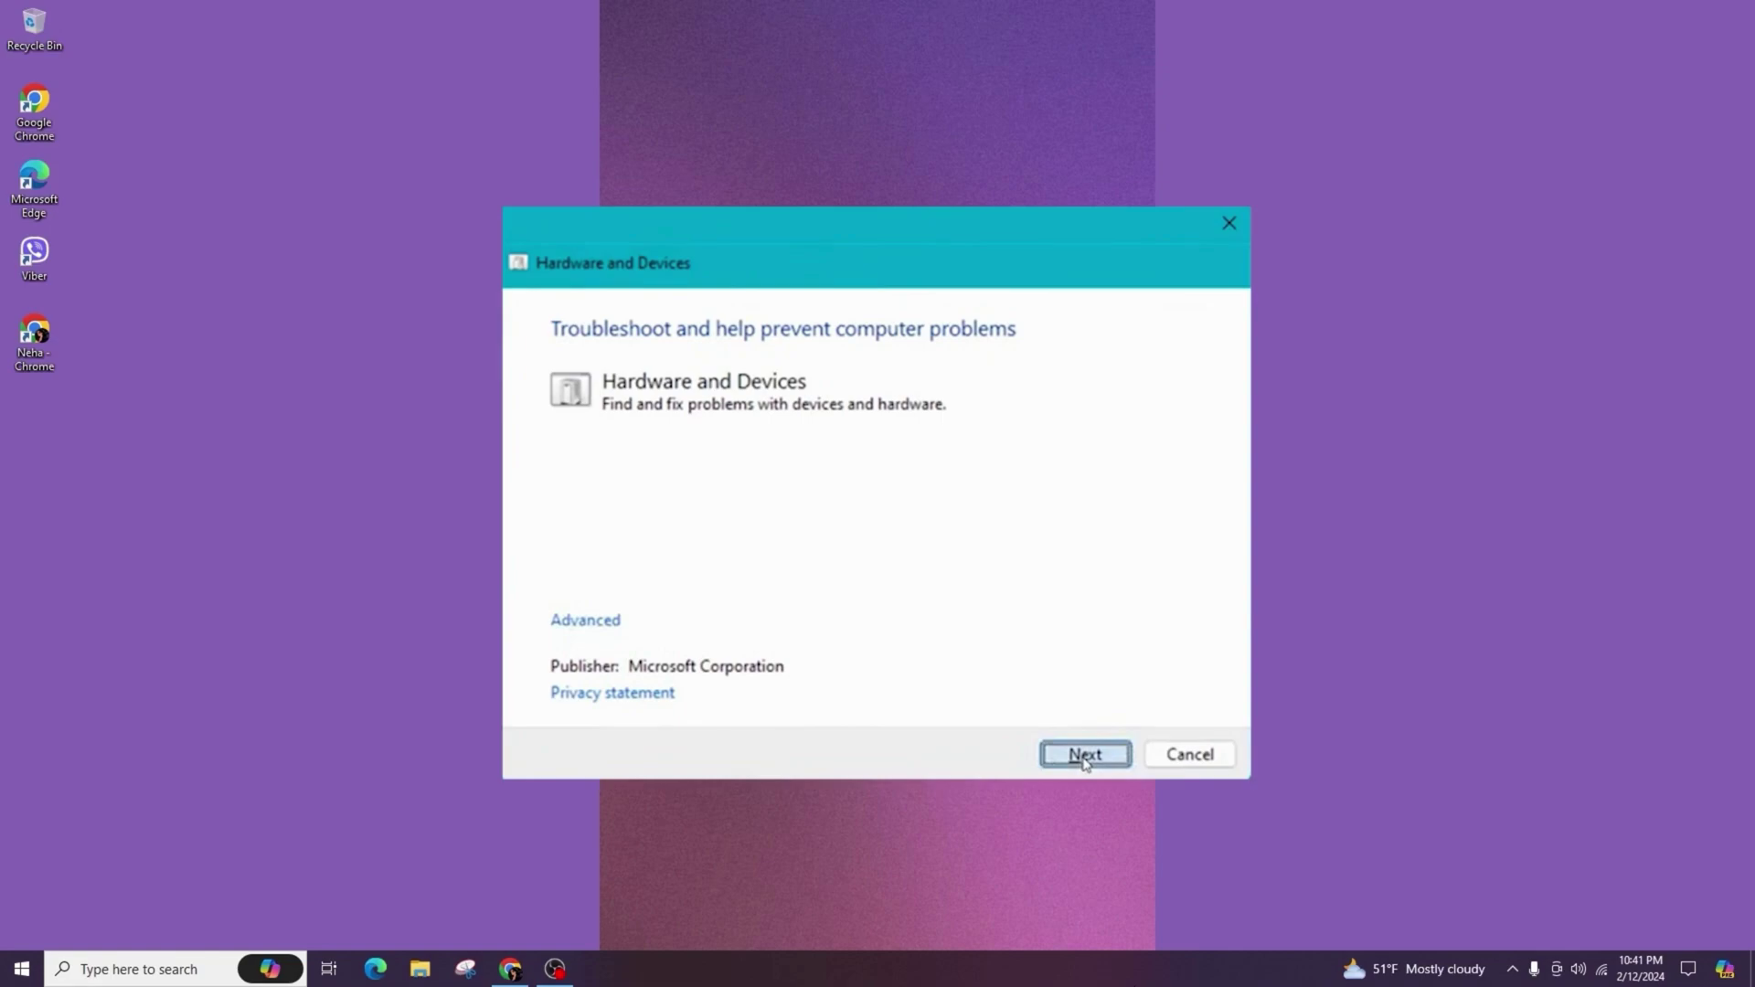
- Run the troubleshooter's device-problem detection with Next, then close it
{"action": "left_click", "coordinate": [1084, 757]}
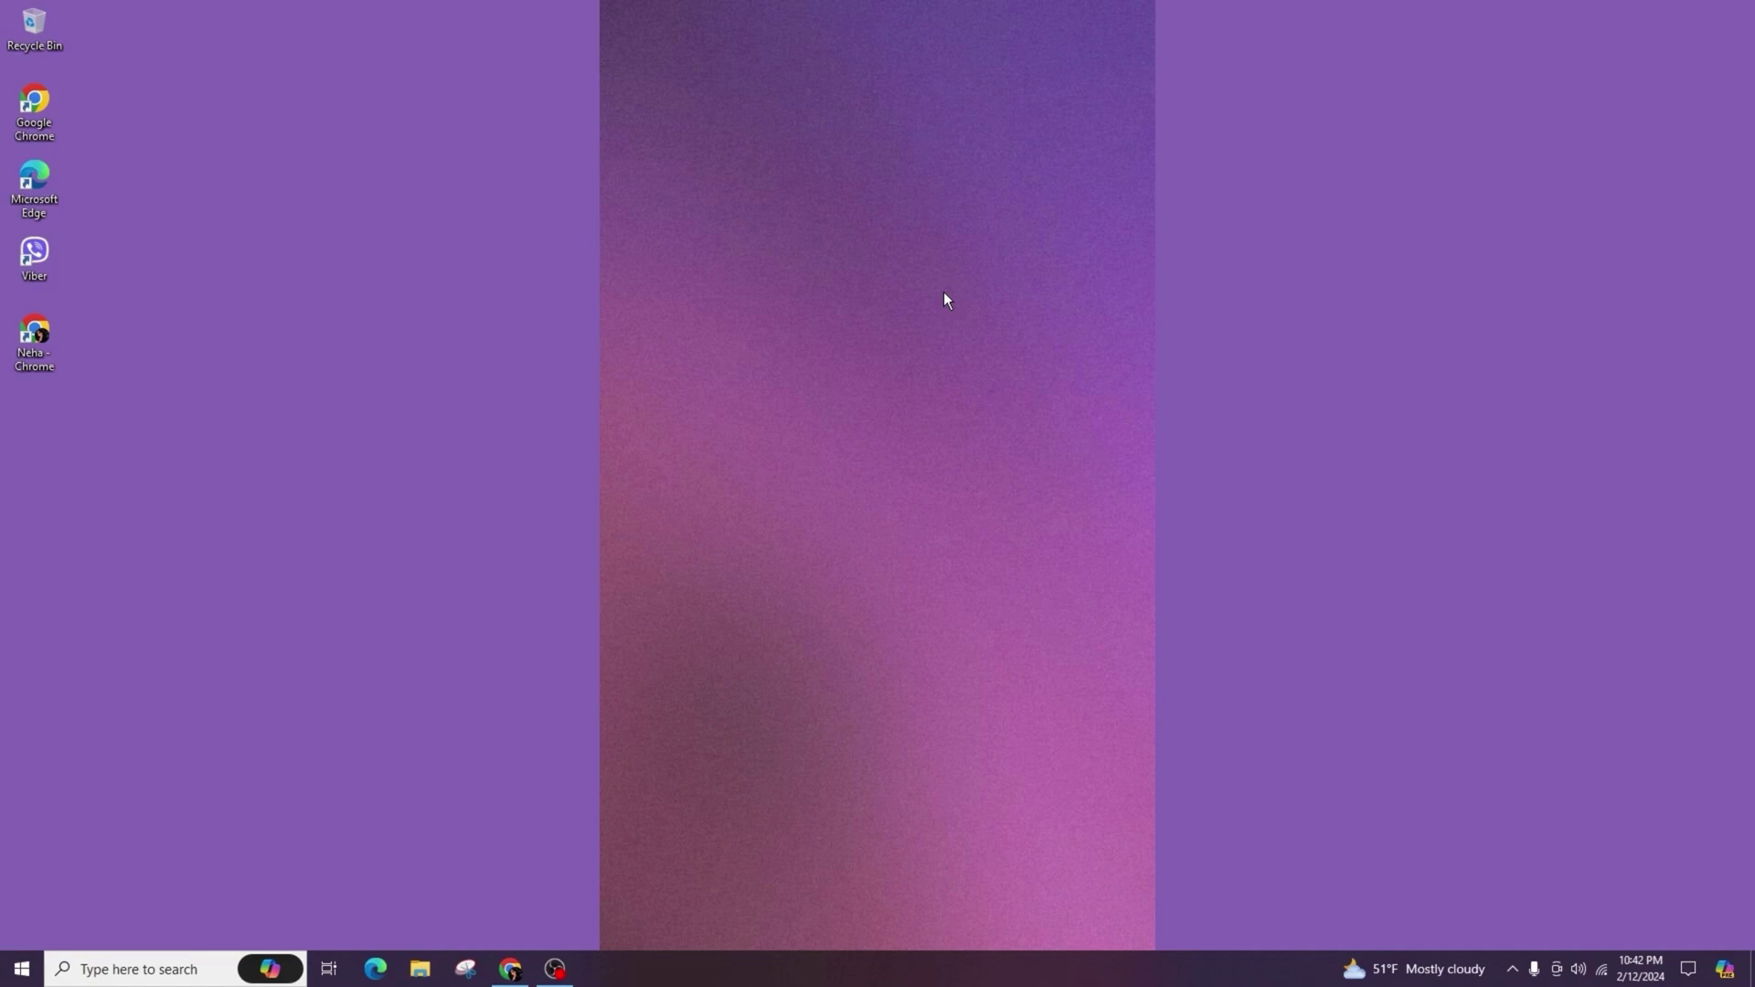
- Choose Device Manager from the Start button's power-user menu
{"action": "right_click", "coordinate": [23, 970]}
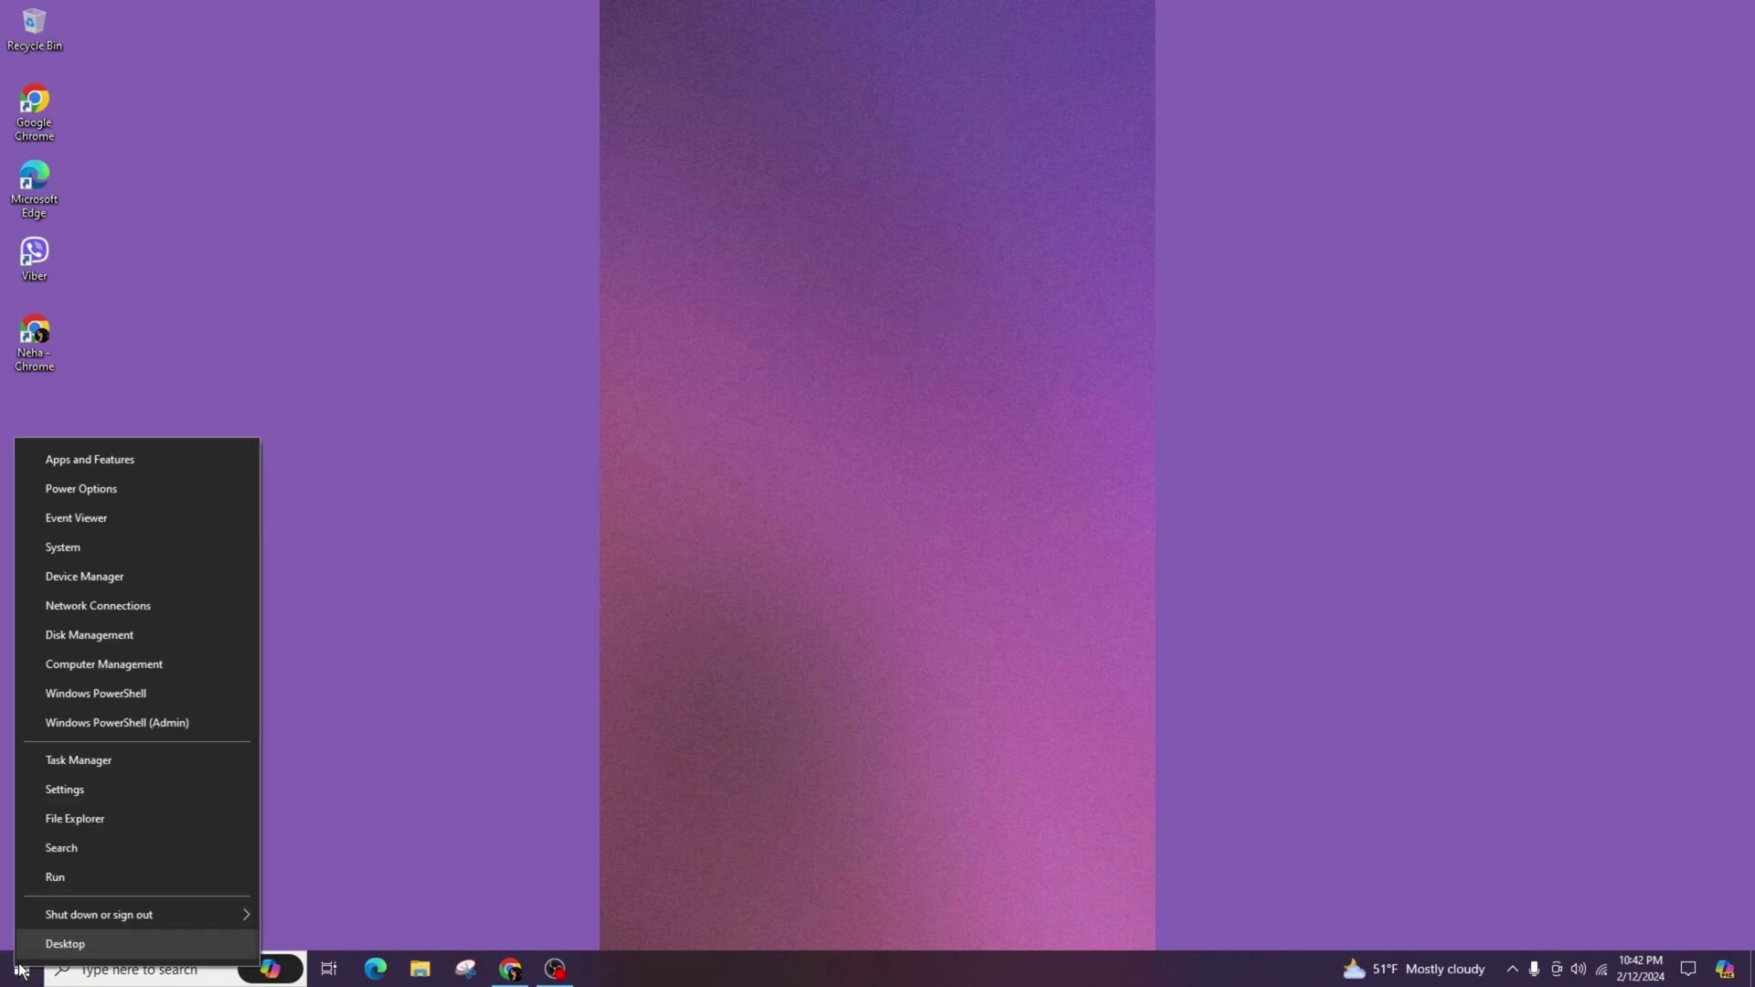
{"action": "left_click", "coordinate": [92, 581]}
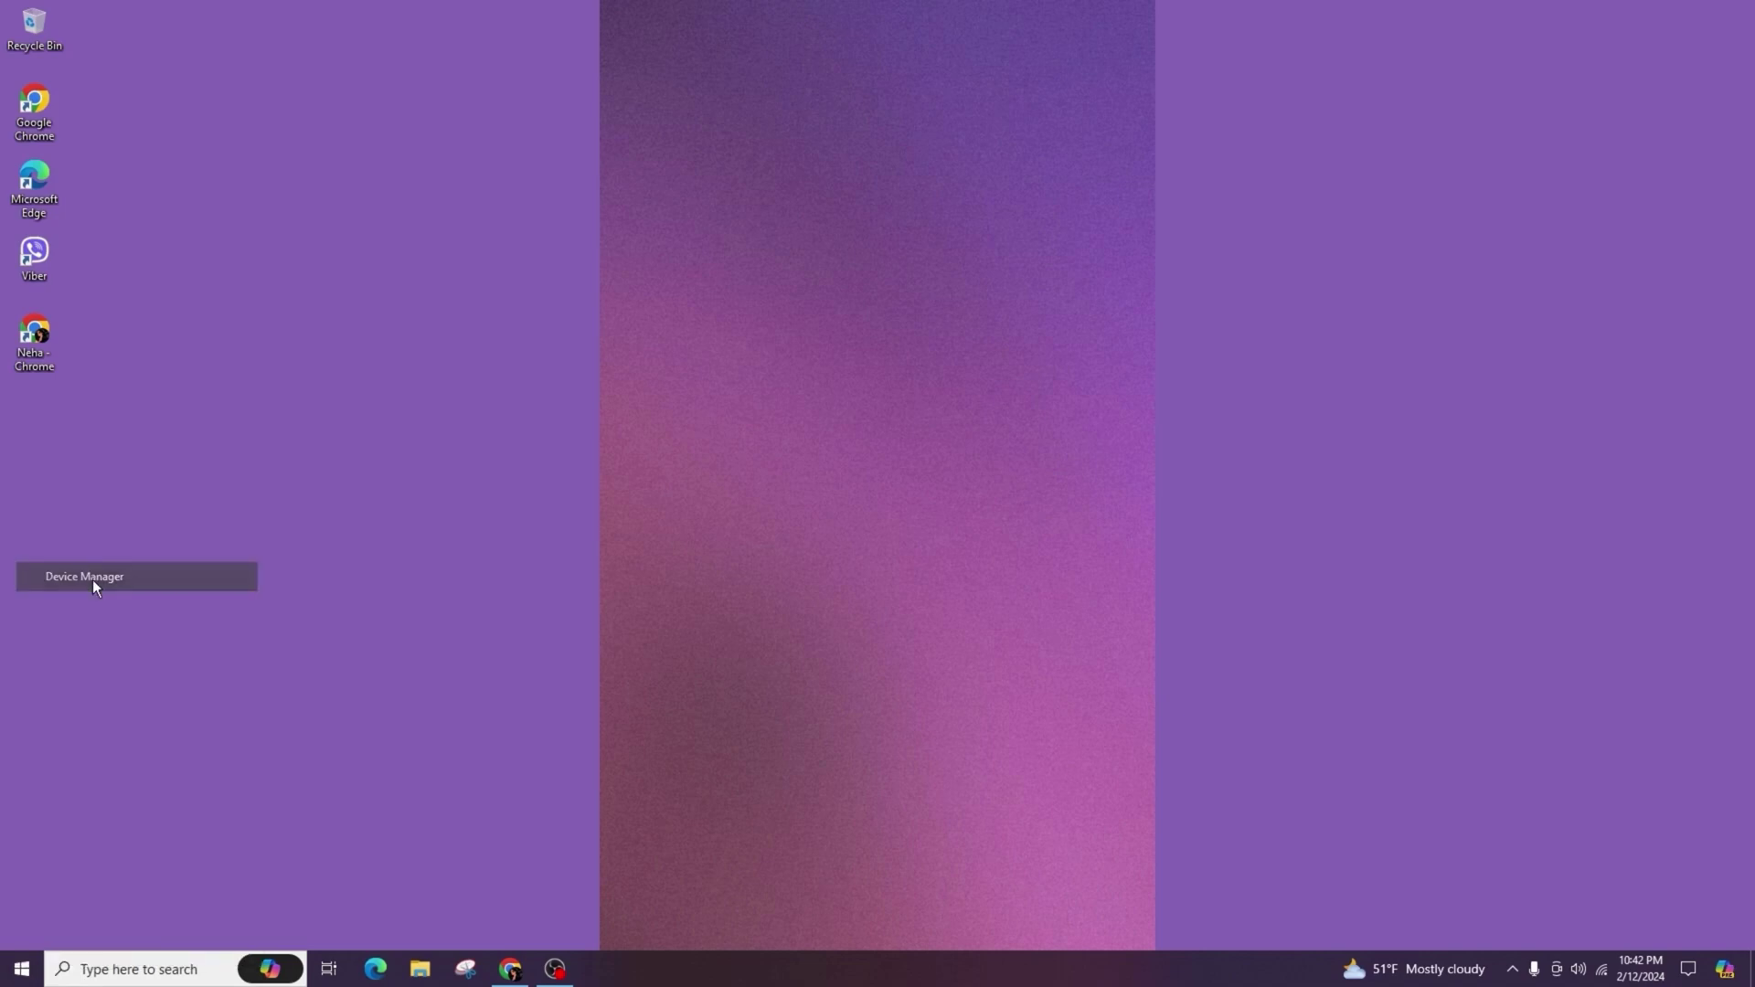